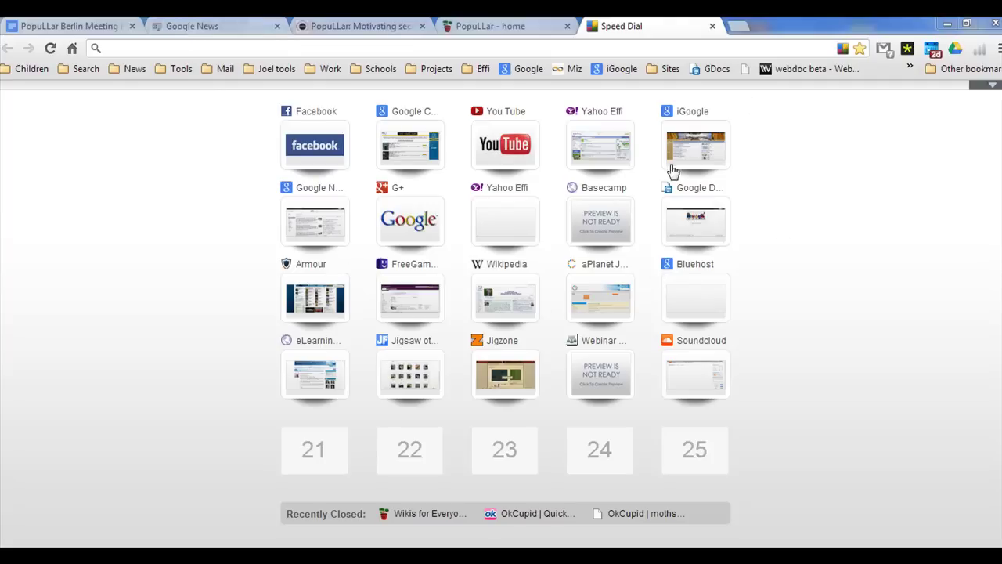
# Paste popullar.wikispaces.com into the address bar of the new Chrome tab
pyautogui.click(329, 46)
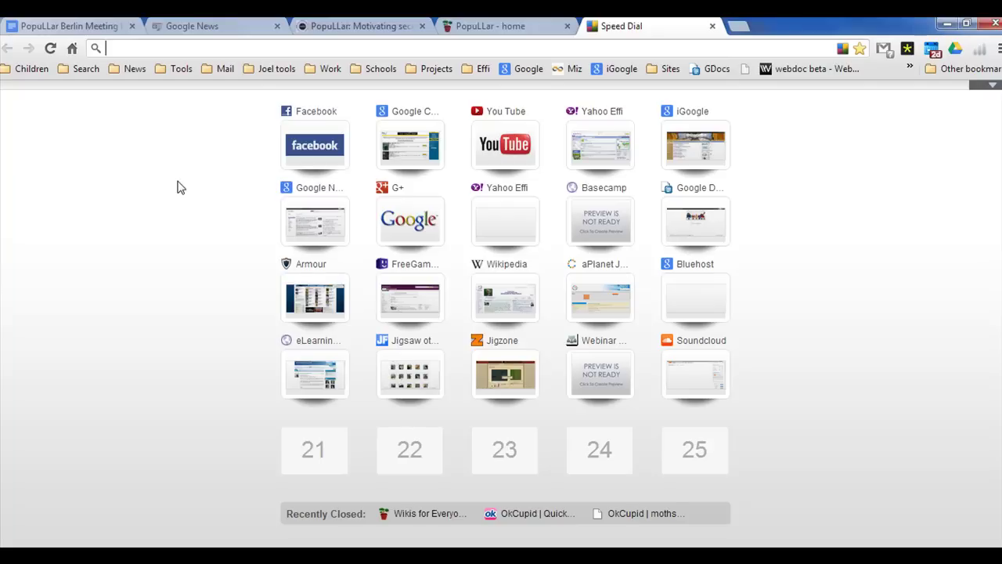
pyautogui.write('http://popullar.wikispaces.com/')
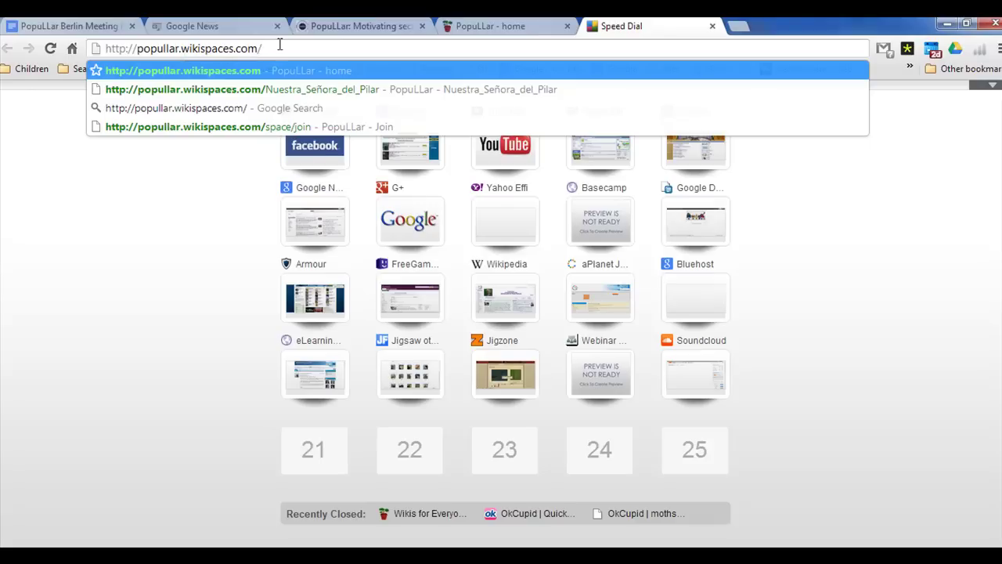
# Load popullar.wikispaces.com and scroll through its welcome text as a guest
pyautogui.press('Return')
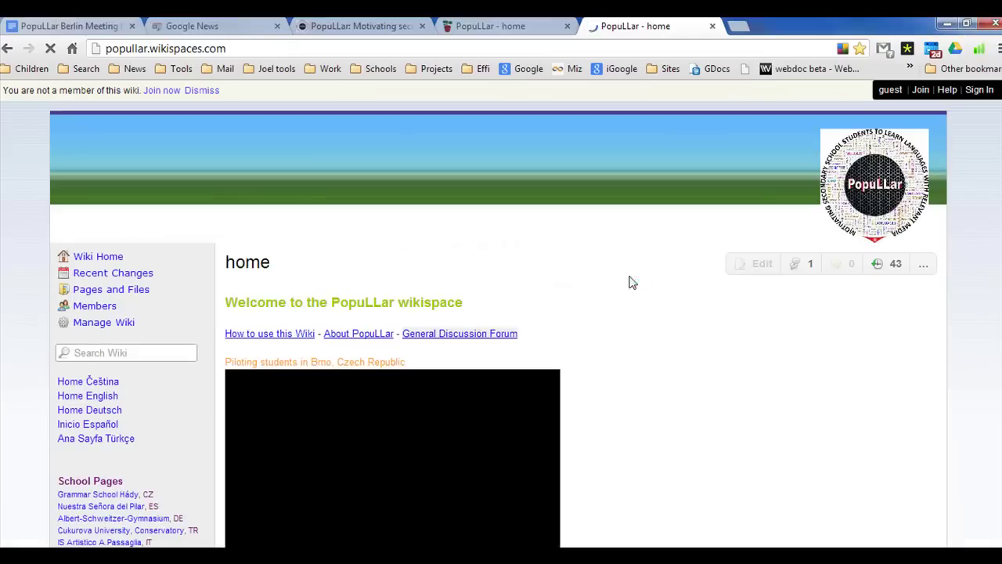
pyautogui.scroll(-1, 653, 295)
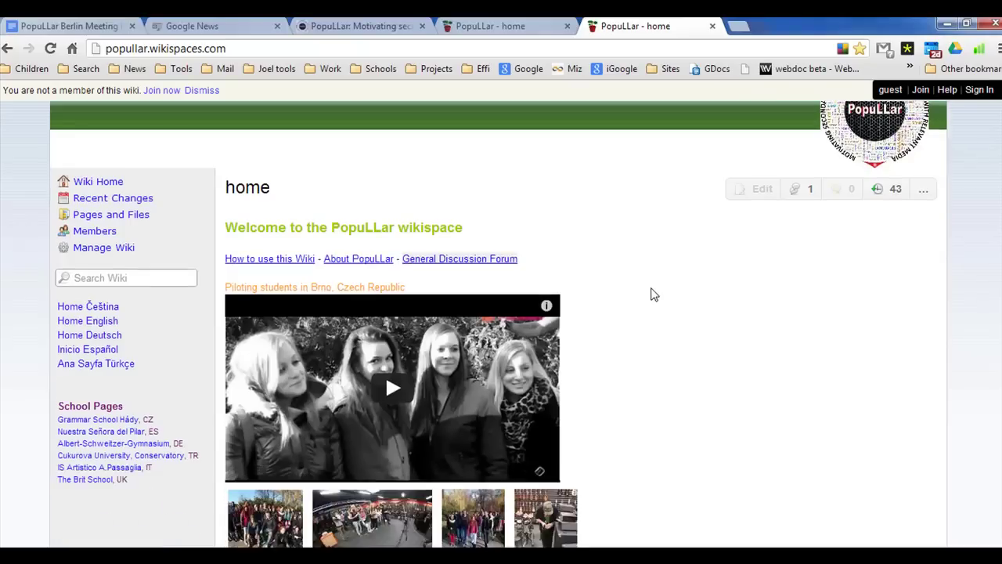
pyautogui.scroll(-1, 654, 294)
pyautogui.scroll(2, 654, 295)
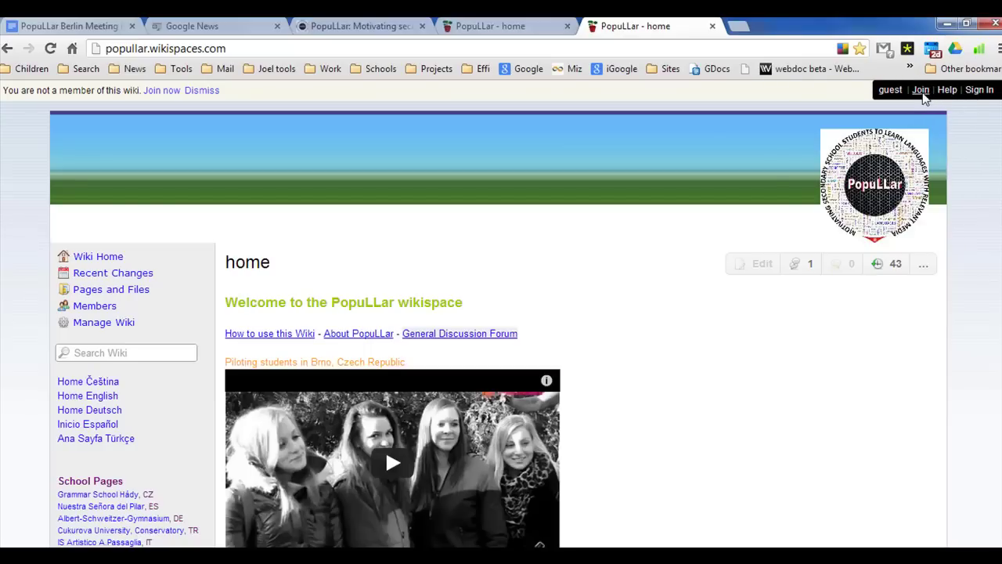
# Open the Join form, clear the autofilled username and enter 'joel_Kindersite'
pyautogui.click(921, 91)
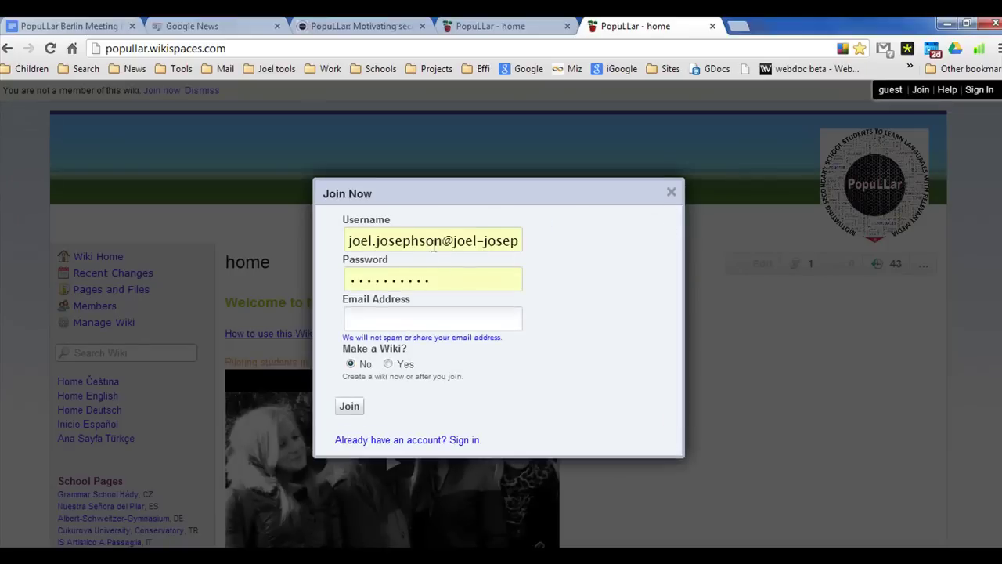
pyautogui.doubleClick(517, 240)
pyautogui.moveTo(308, 239); pyautogui.dragTo(155, 246)
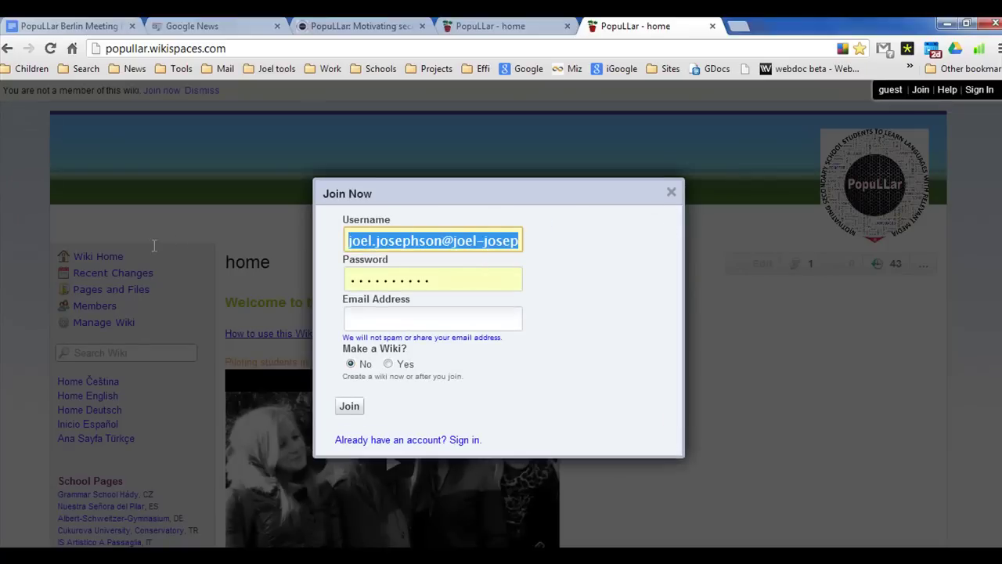
pyautogui.press('BackSpace')
pyautogui.write('j')
pyautogui.press('BackSpace')
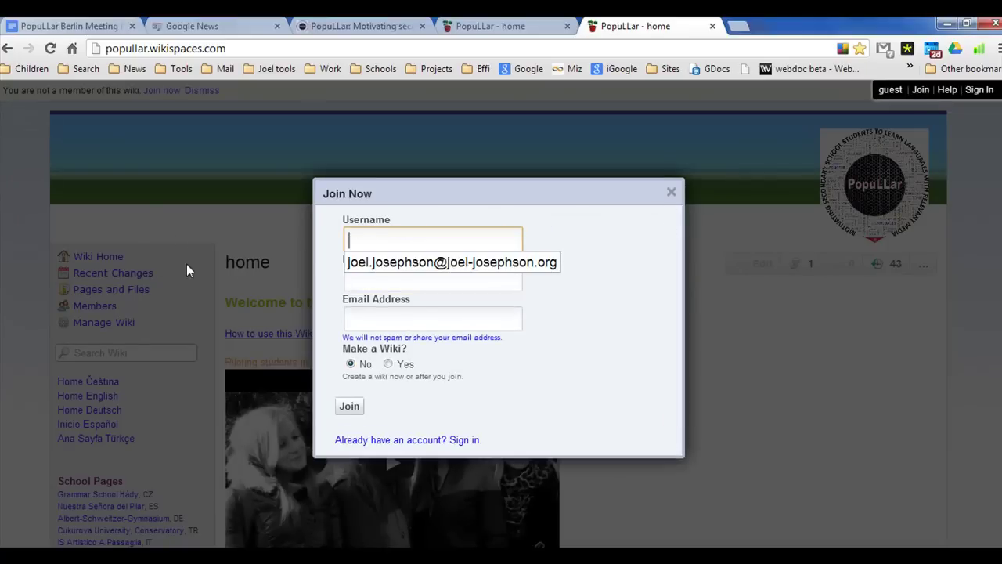
pyautogui.press('Escape')
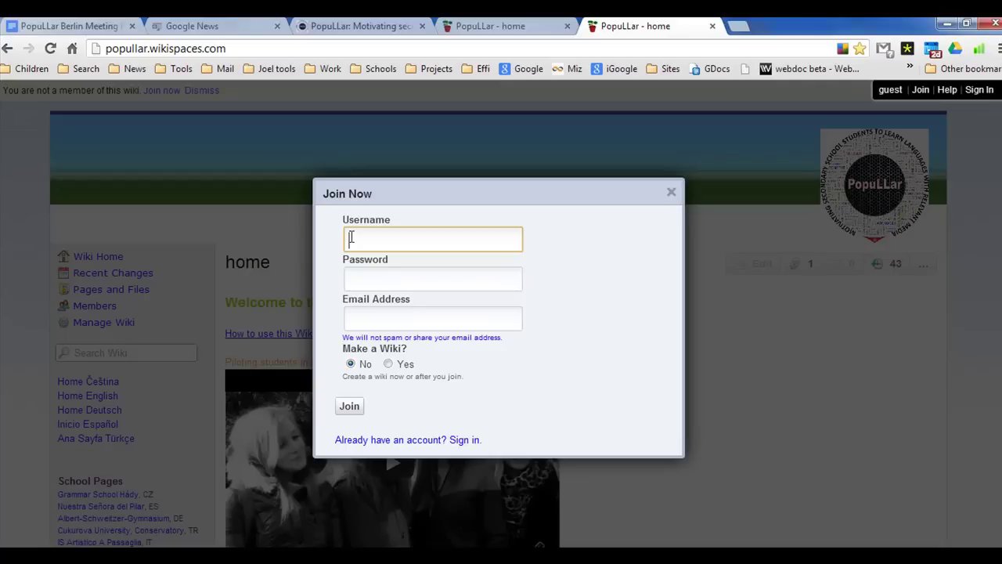
pyautogui.write('joe')
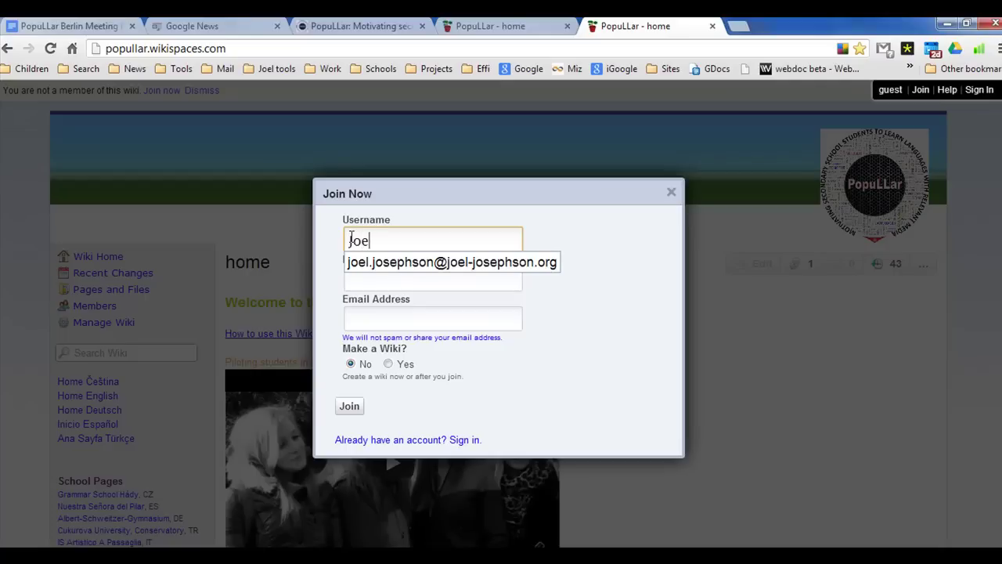
pyautogui.write('l_')
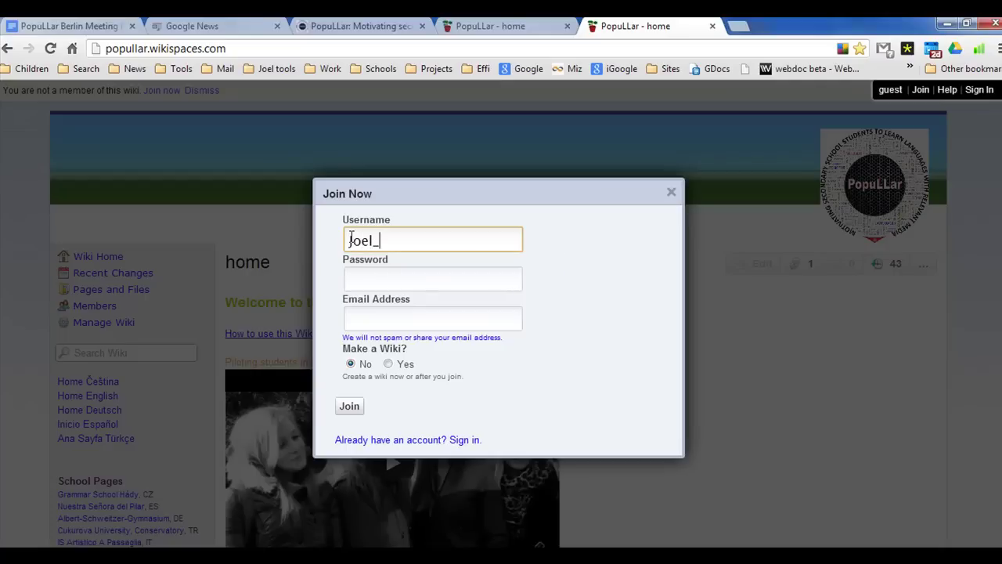
pyautogui.write('Ki')
pyautogui.write('ndersite')
pyautogui.click(384, 279)
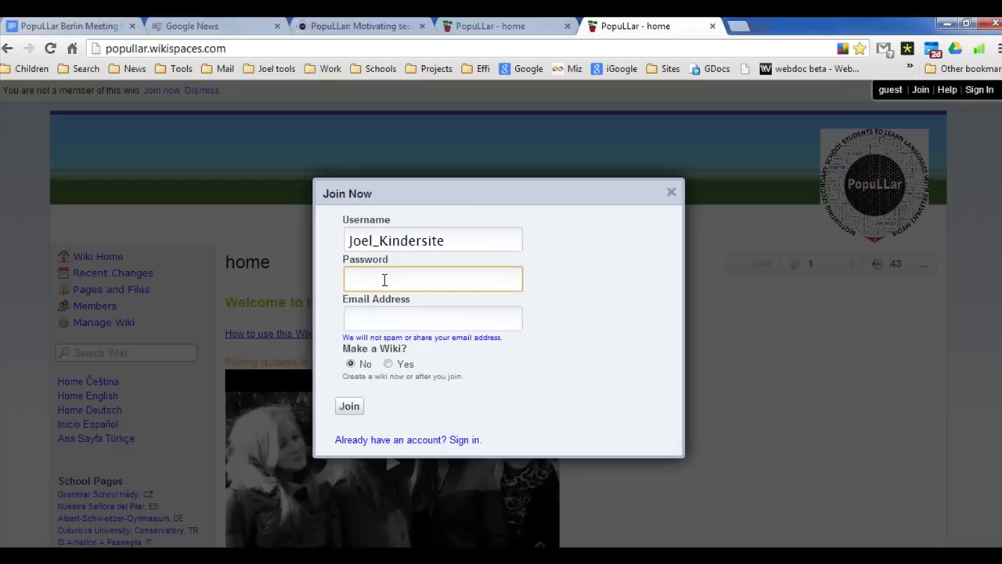
pyautogui.write('••')
pyautogui.write('••••••')
pyautogui.click(377, 315)
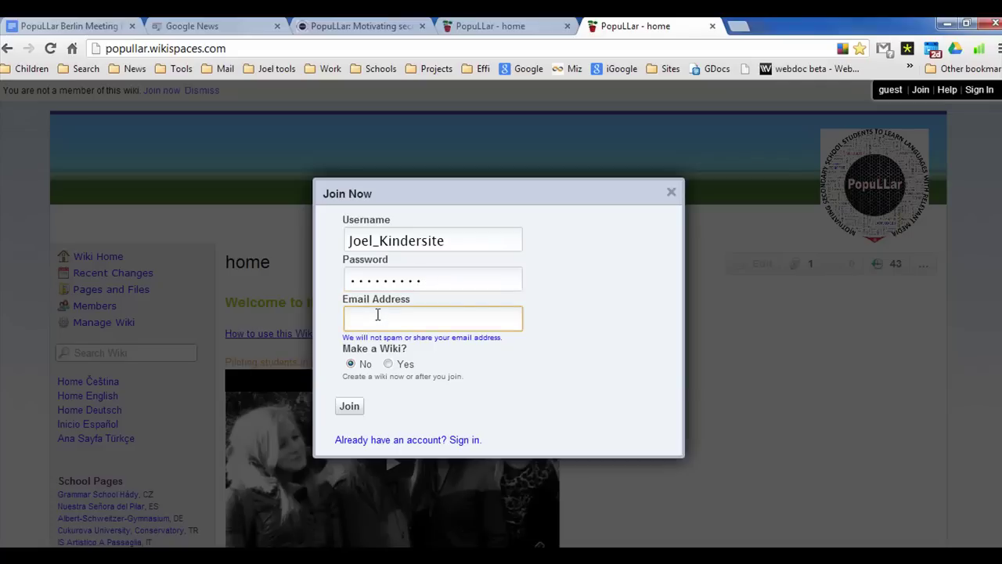
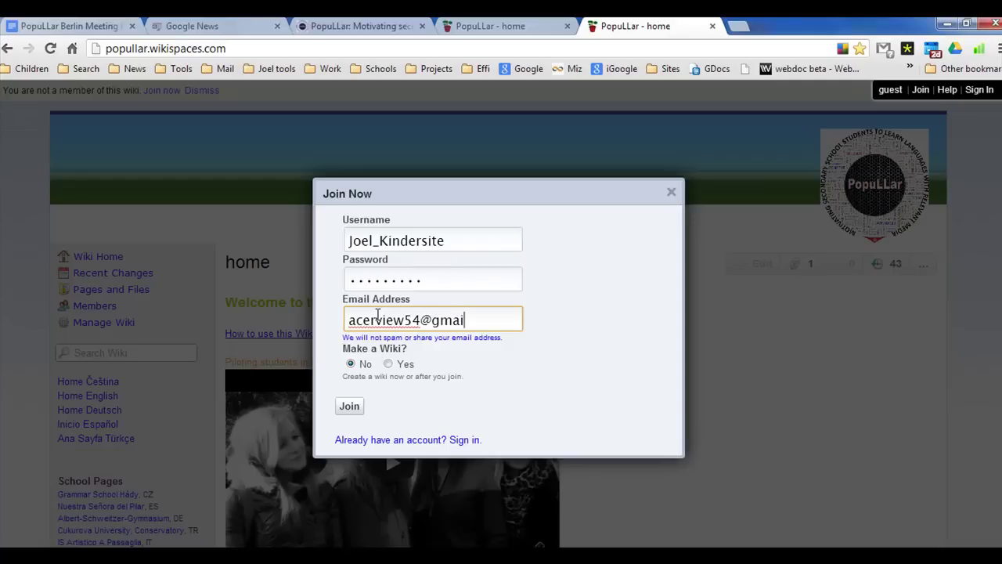
pyautogui.click(349, 406)
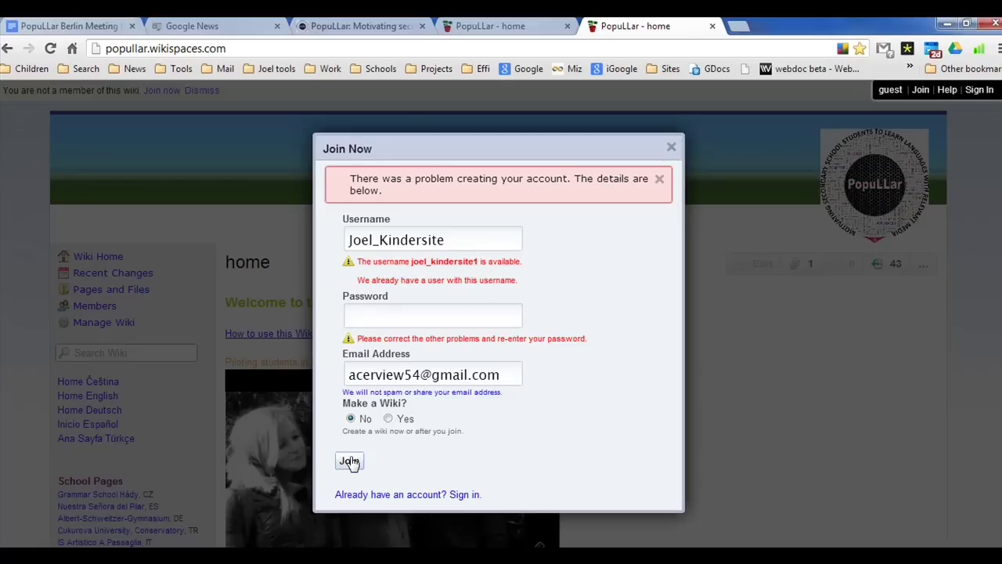
# Close the Join Now dialog showing the username-already-exists error
pyautogui.click(671, 149)
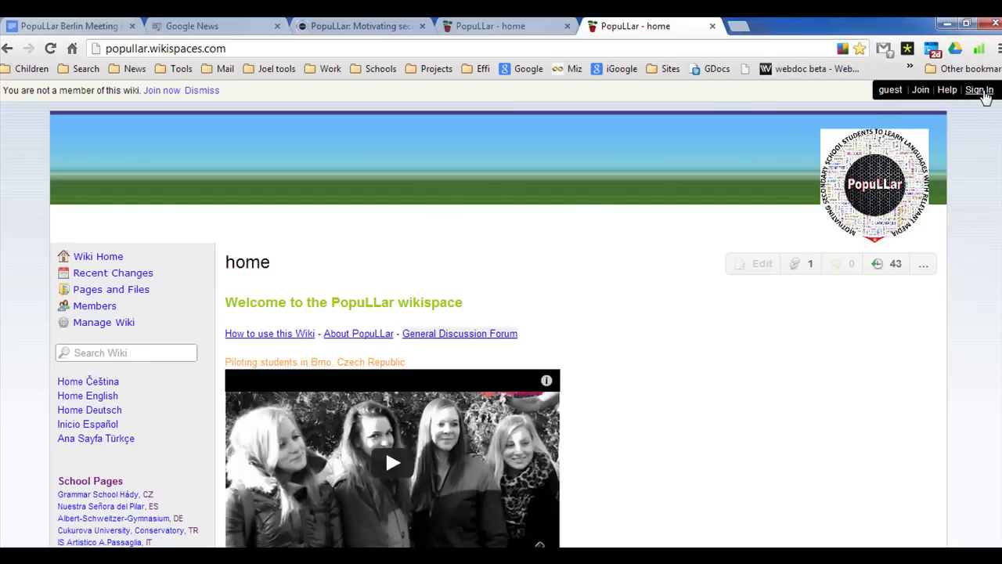
# Sign in to PopuLLar using the saved account credentials
pyautogui.click(980, 90)
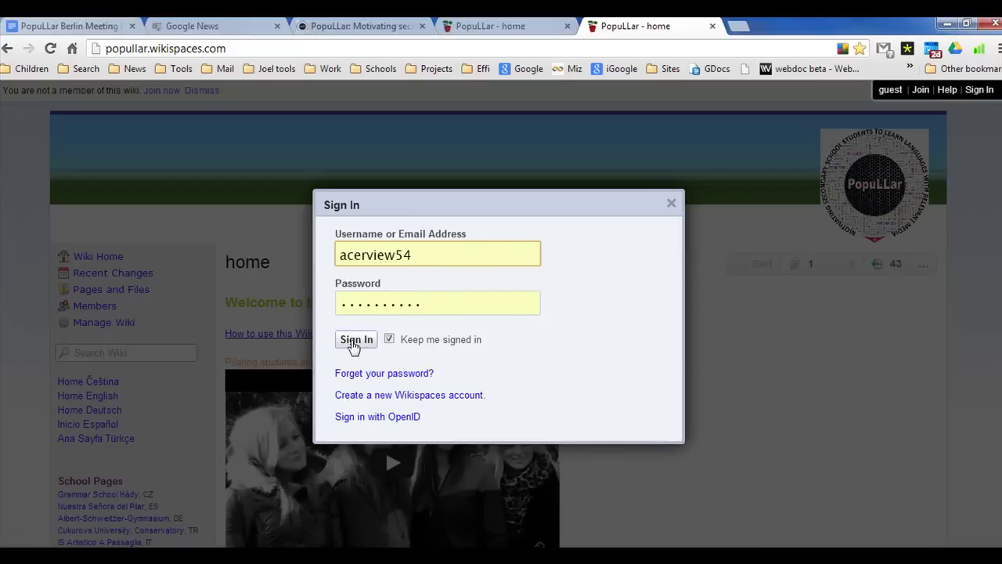
pyautogui.click(346, 349)
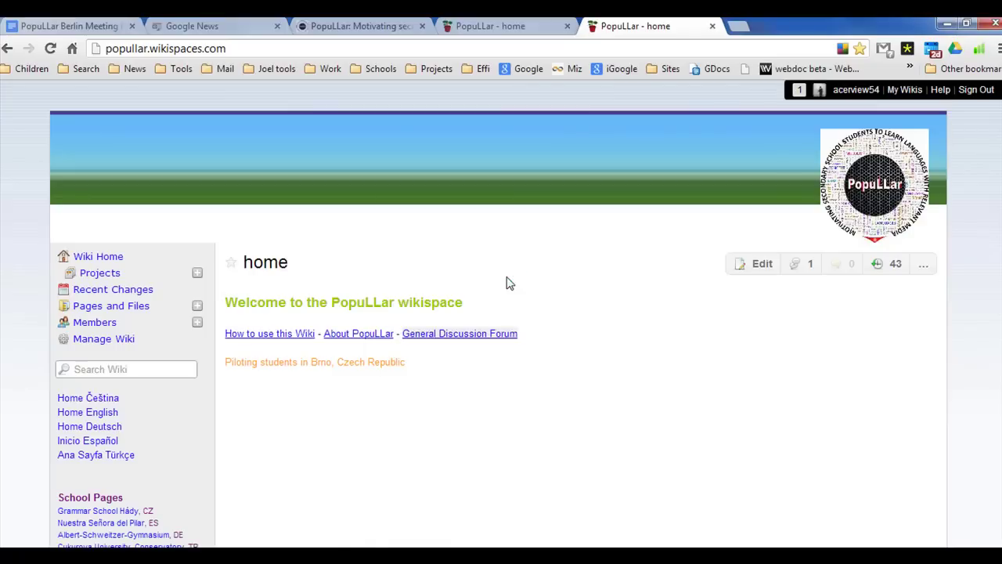
# Open the 'How to use this Wiki' page and scroll through its video, embedding and audio guidance
pyautogui.scroll(-1, 415, 325)
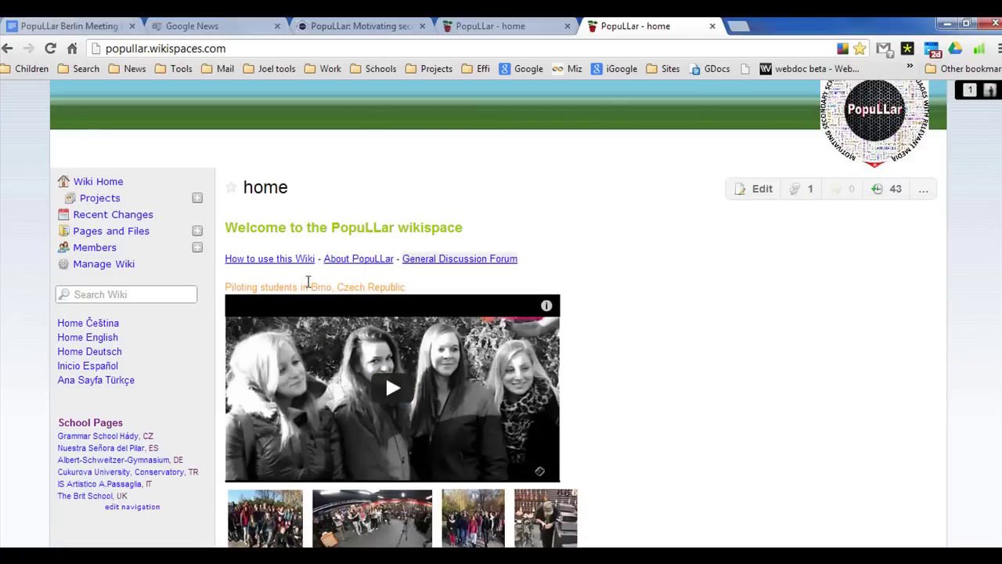
pyautogui.click(284, 260)
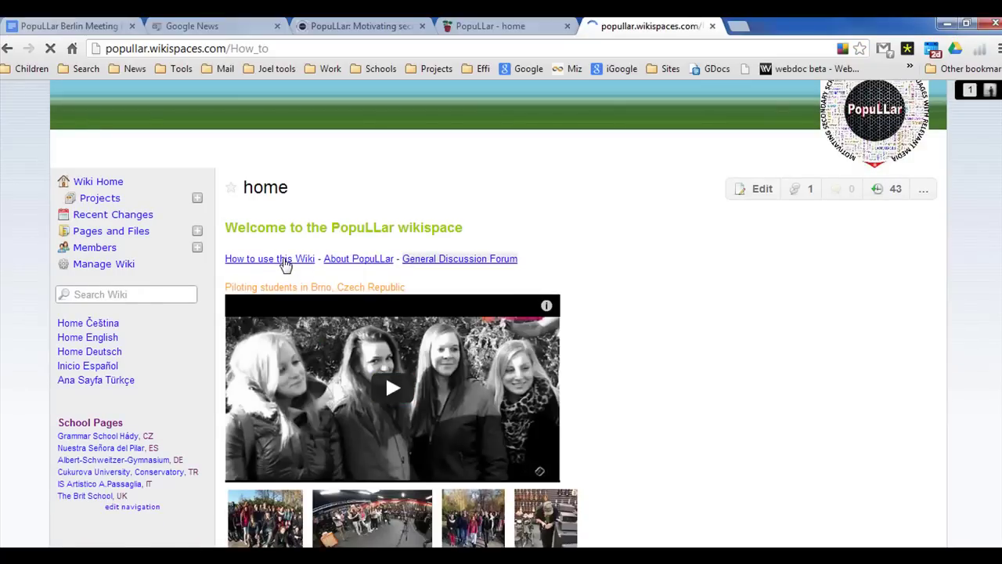
pyautogui.scroll(-4, 363, 271)
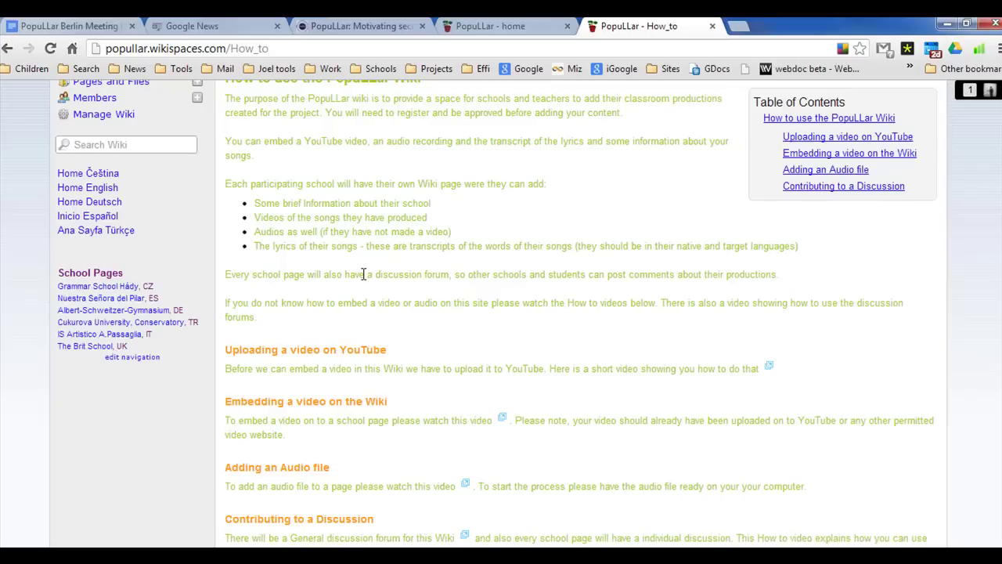
pyautogui.scroll(-1, 363, 272)
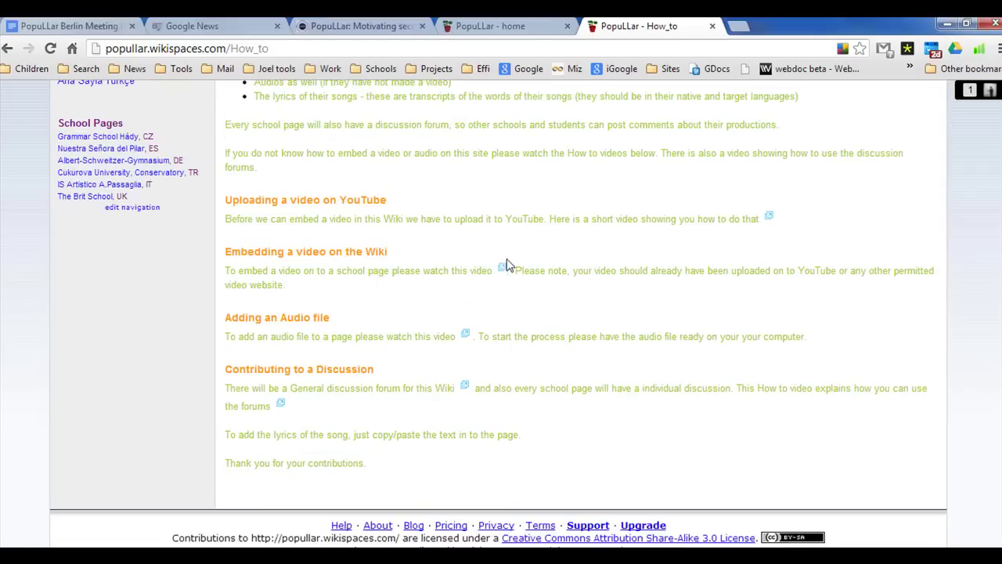